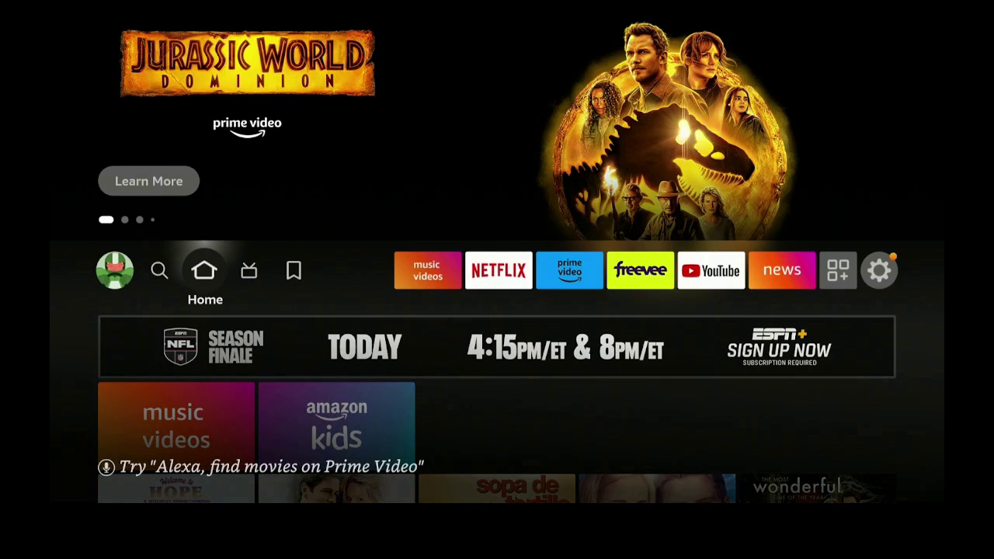
Turn on ADB debugging in My Fire TV's Developer options.
key("Right")
key("Right")
key("Right")
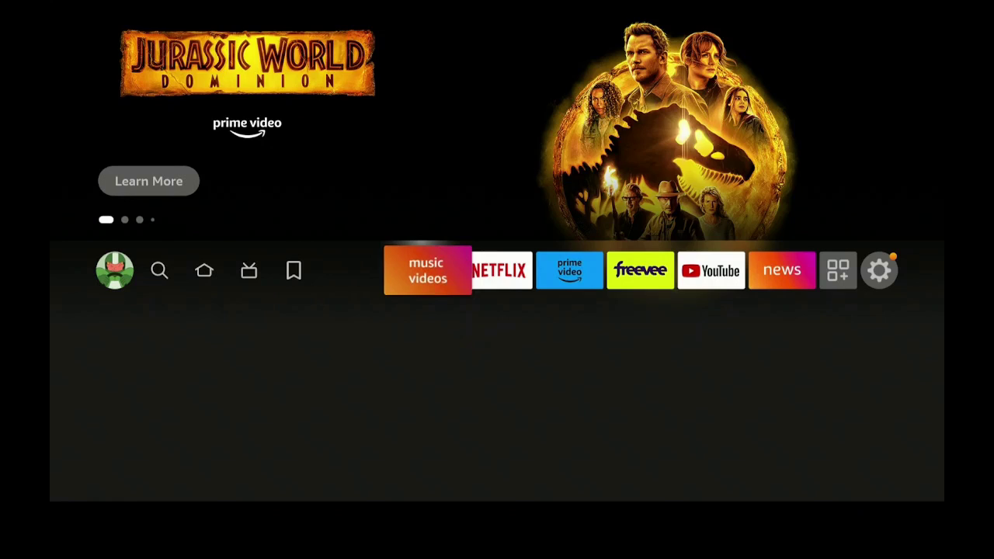
key("Right")
key("Right")
key("Right")
key("Right")
key("Right")
key("Right")
key("Right")
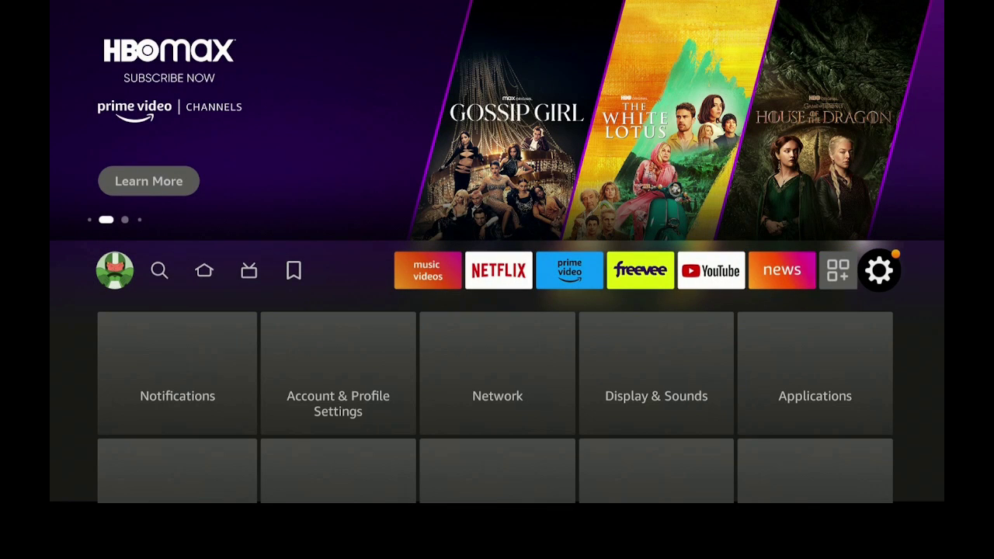
key("Down")
key("Down")
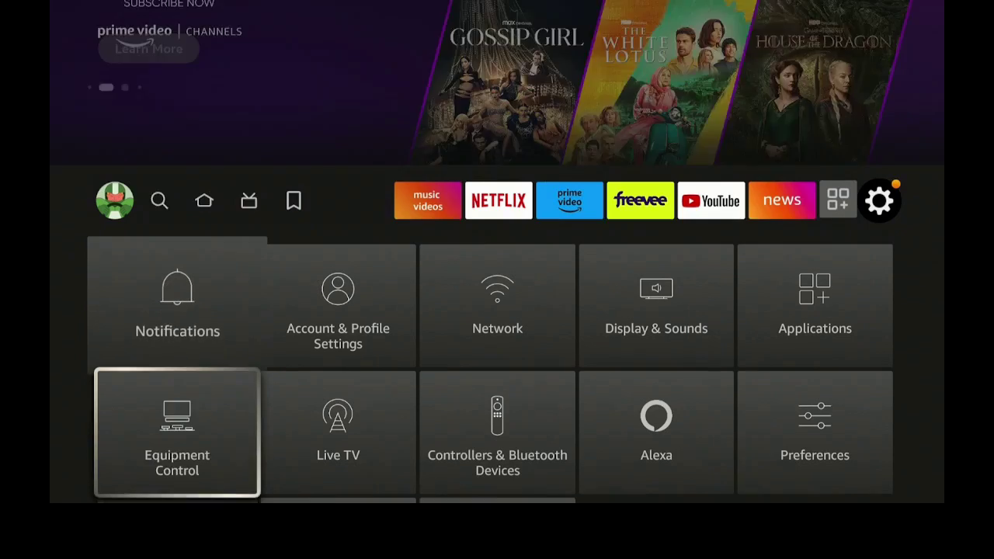
key("Down")
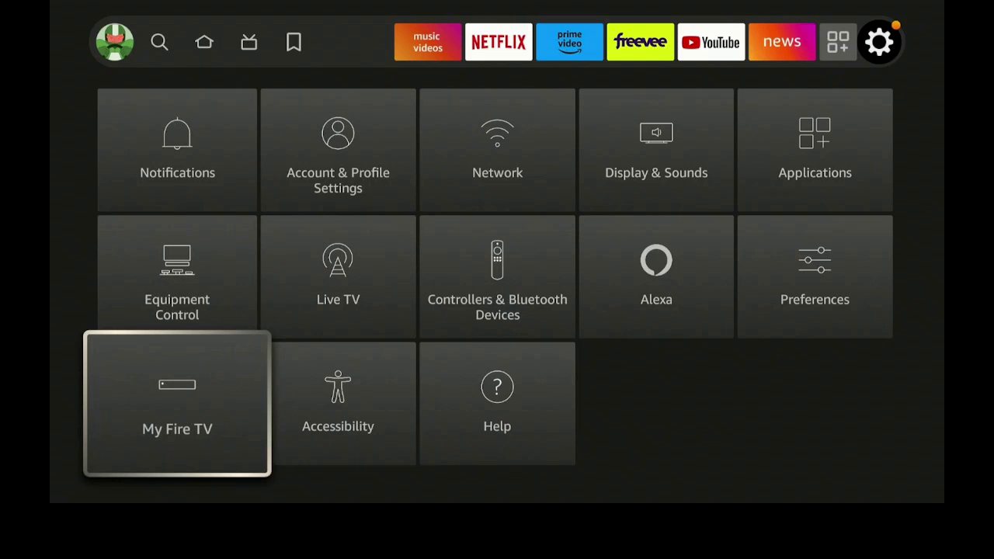
key("Return")
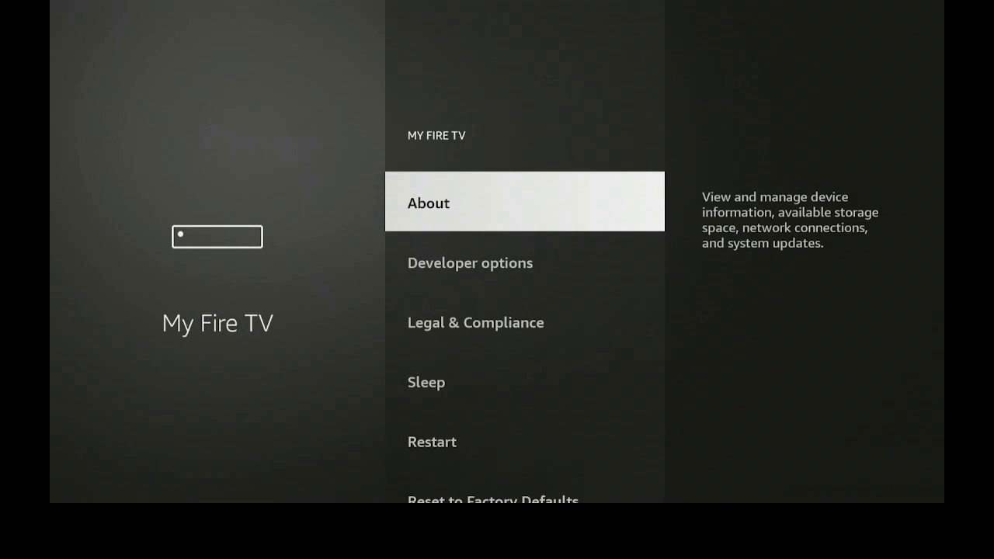
key("Down")
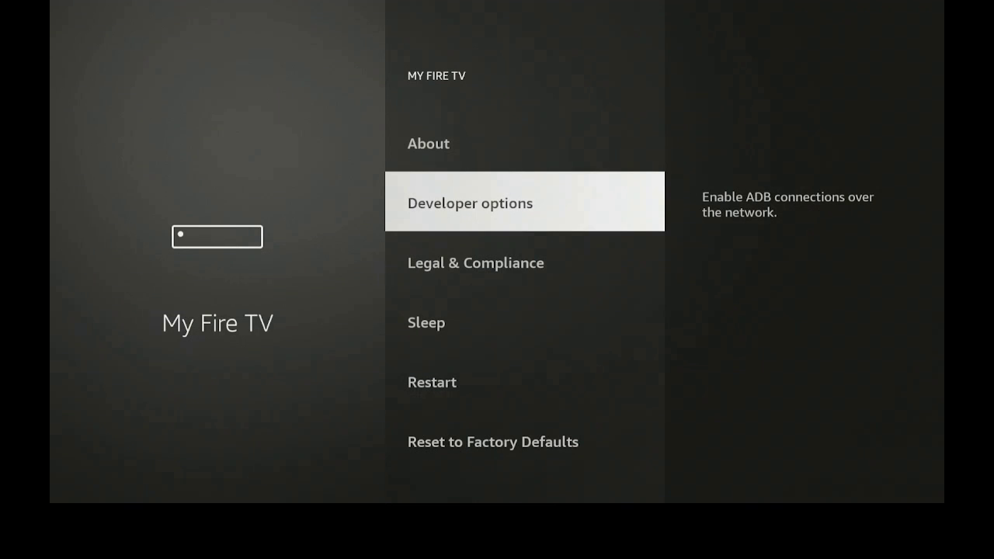
key("Return")
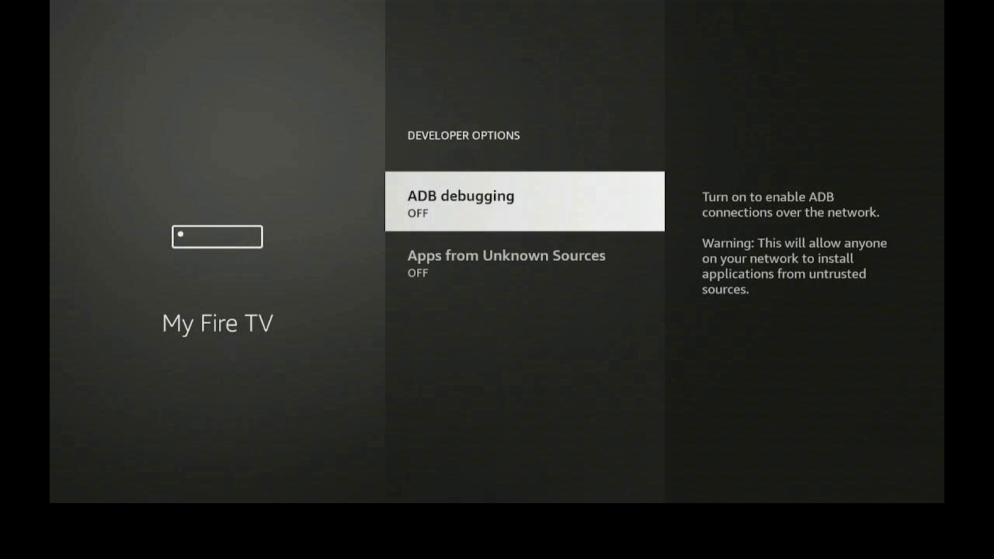
key("Return")
Turn on Apps from Unknown Sources and accept the warning.
key("Down")
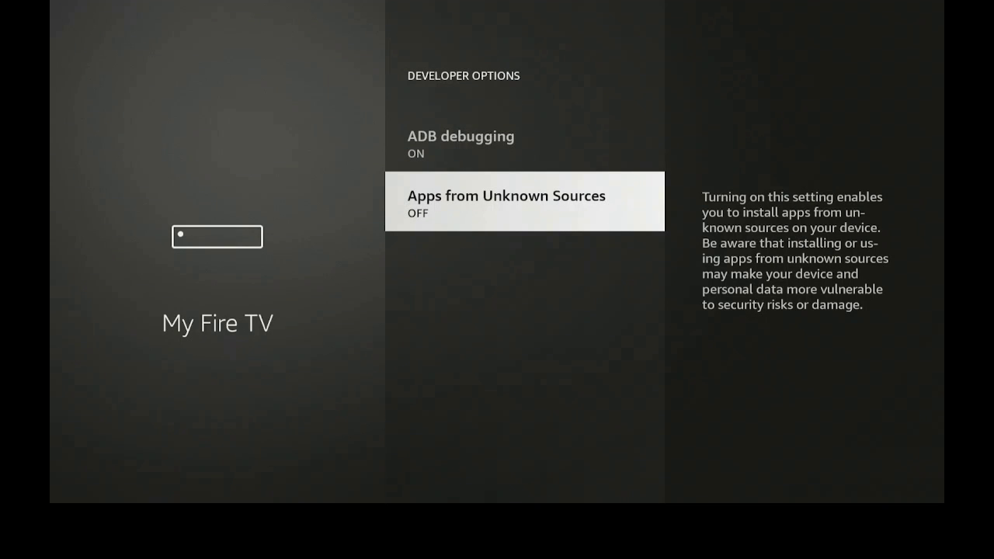
key("Return")
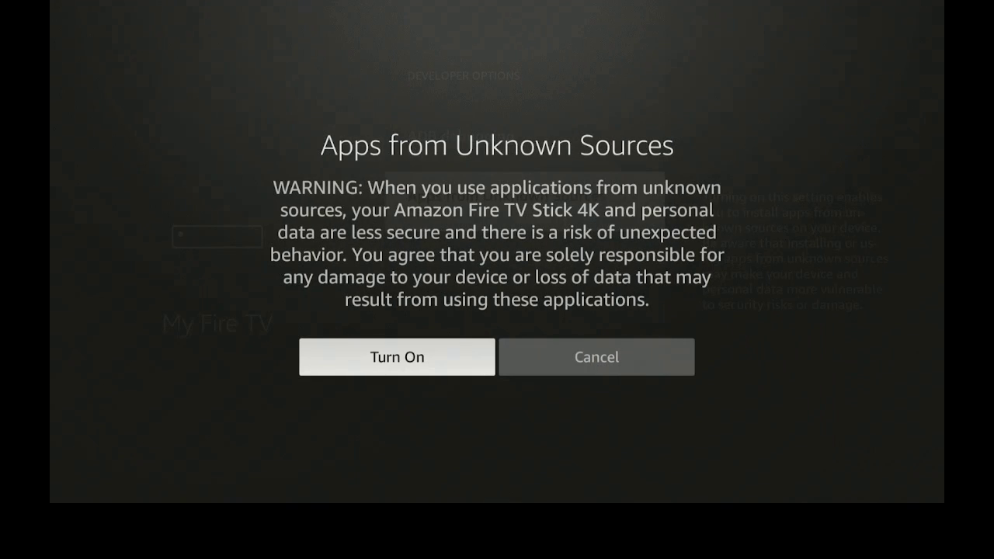
key("Return")
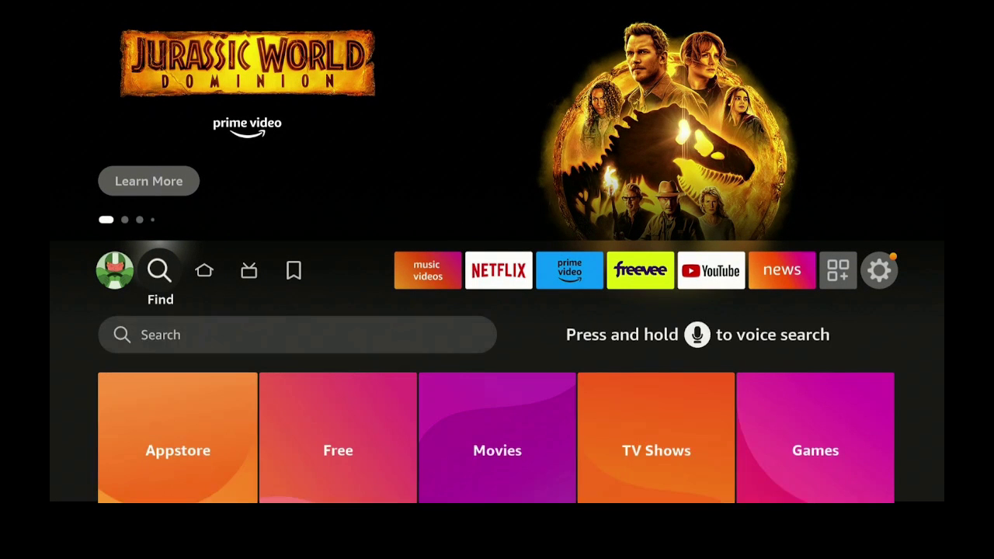
Search 'Do' and open the Downloader result to install the app.
key("Down")
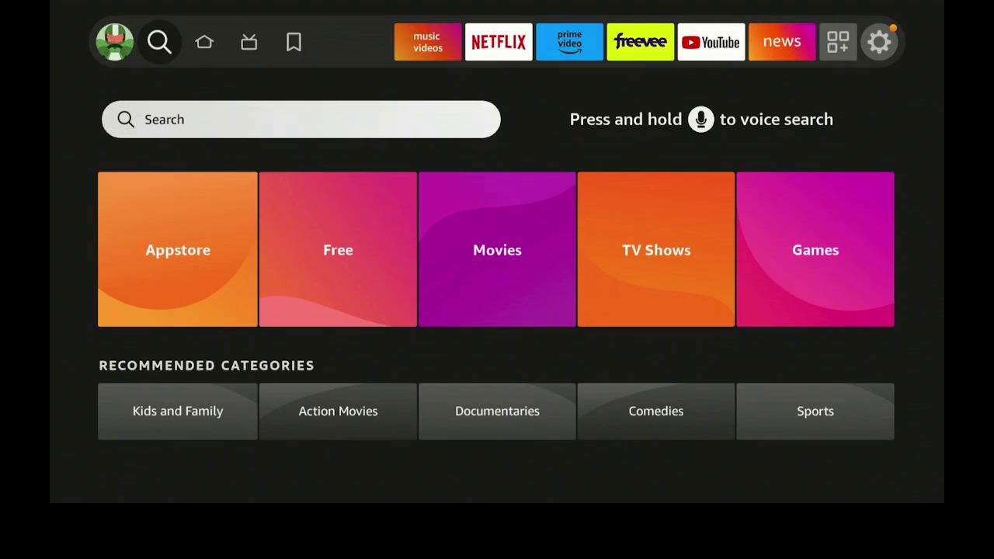
key("Return")
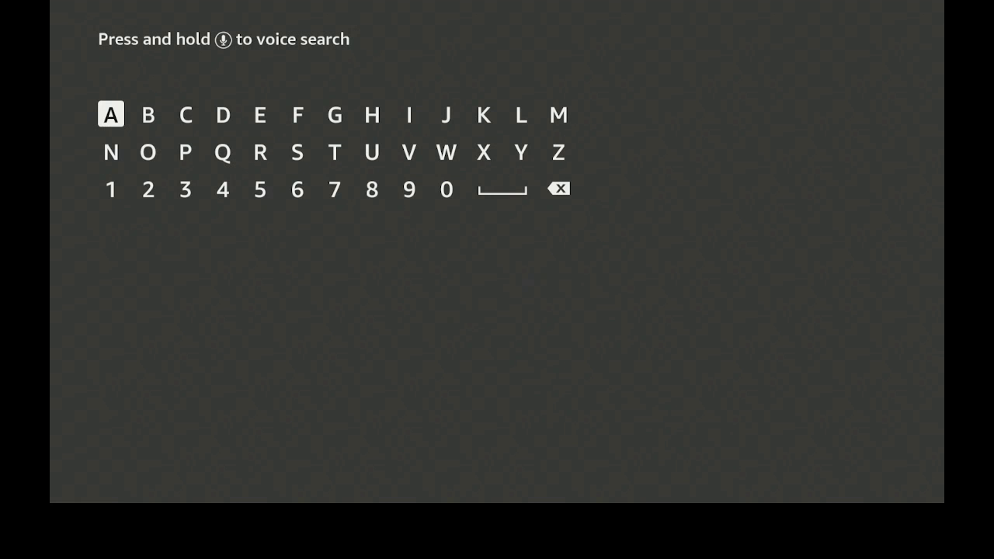
key("Right")
key("Right")
key("Right")
key("Return")
key("Left")
key("Left")
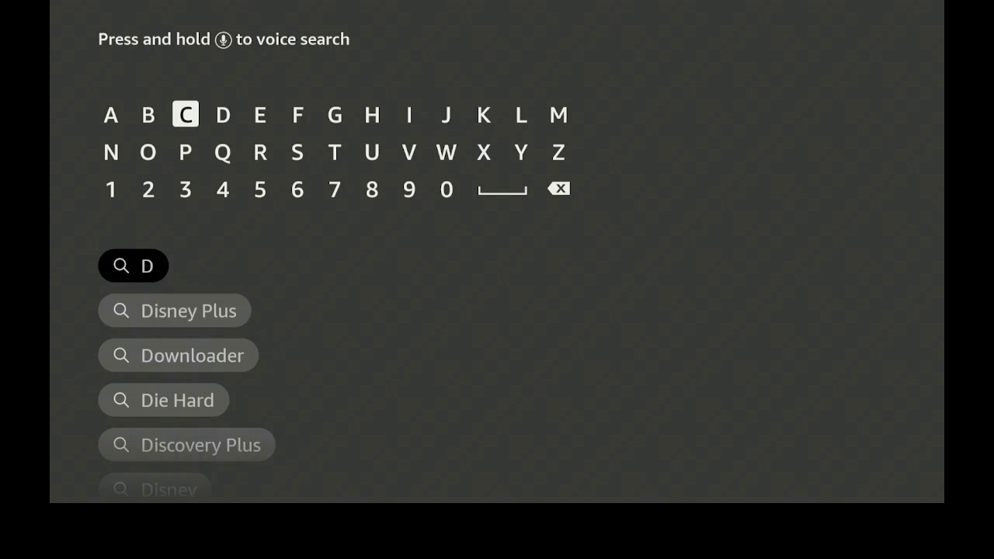
key("Down")
key("Return")
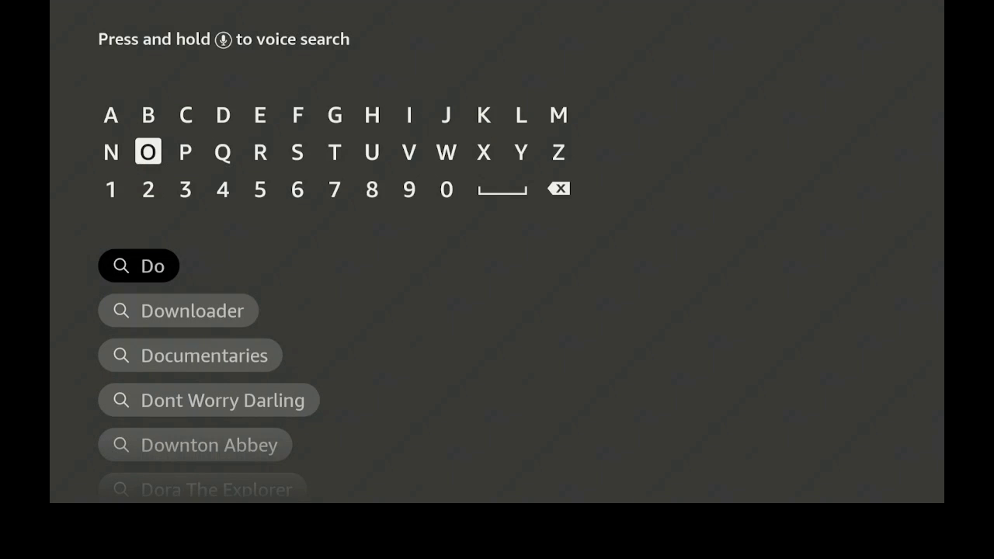
key("Down")
key("Down")
key("Down")
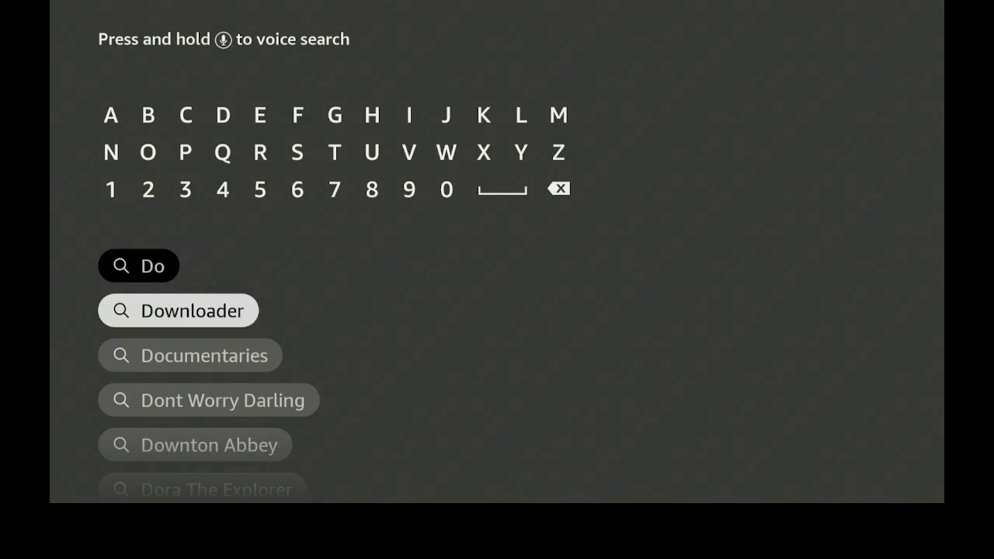
key("Return")
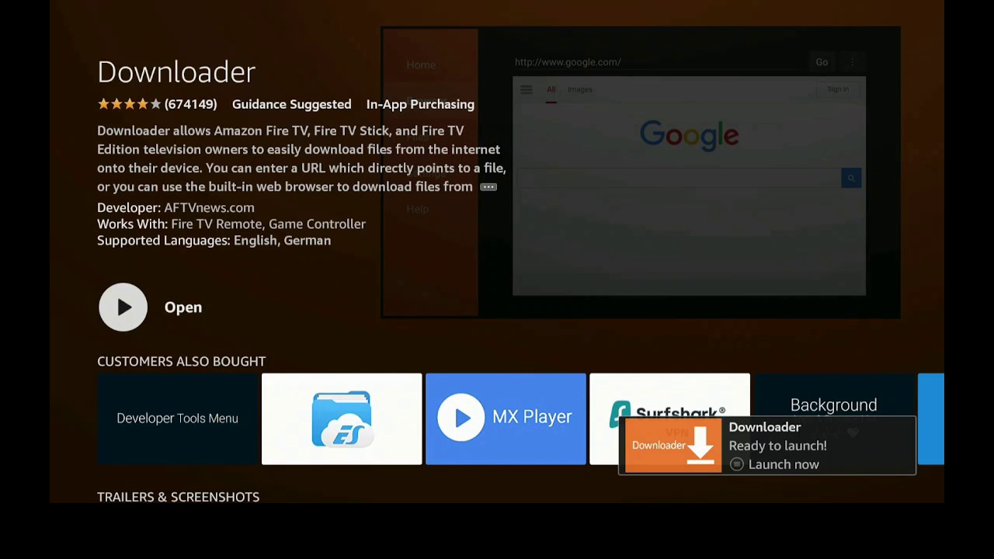
Launch Downloader, allow it file access, and move to the URL entry field.
key("Return")
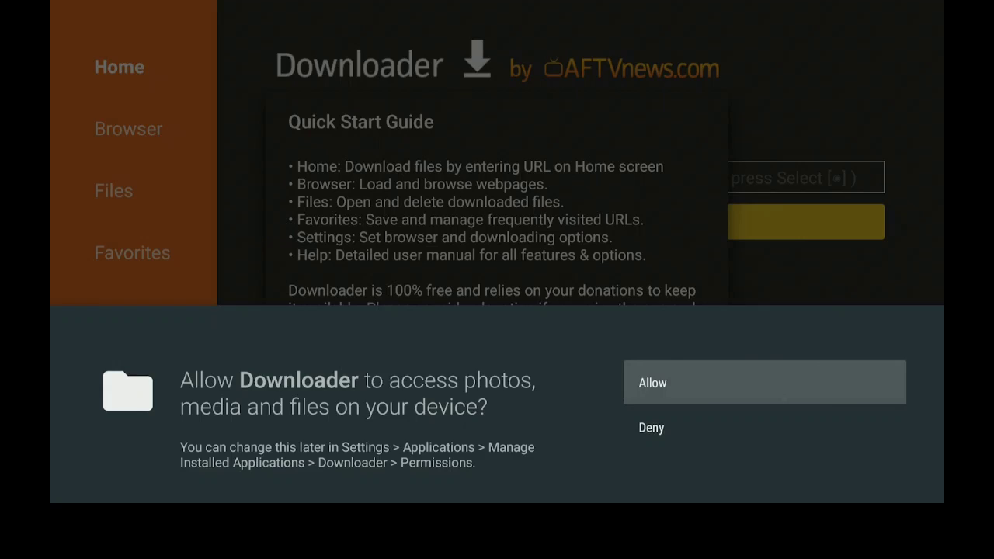
key("Return")
key("Return")
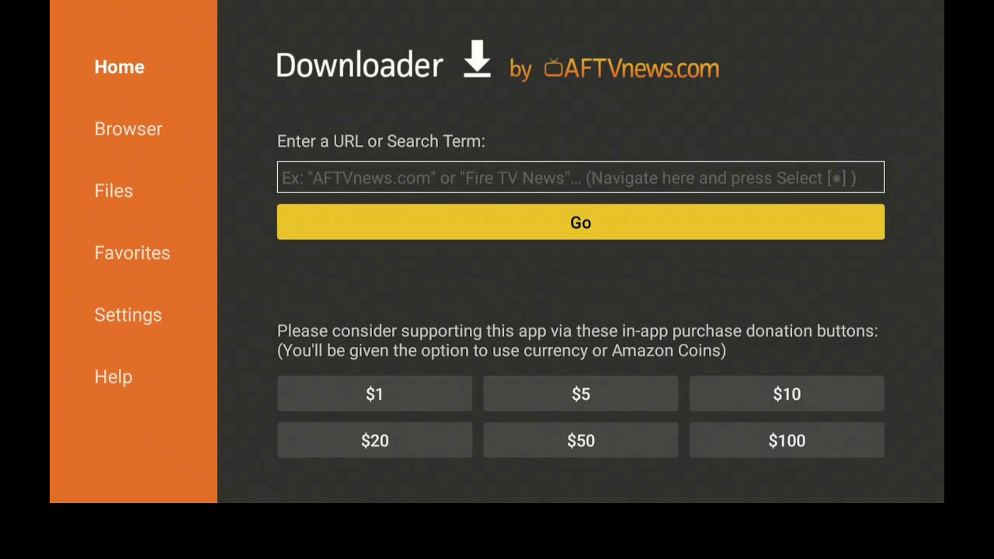
key("Up")
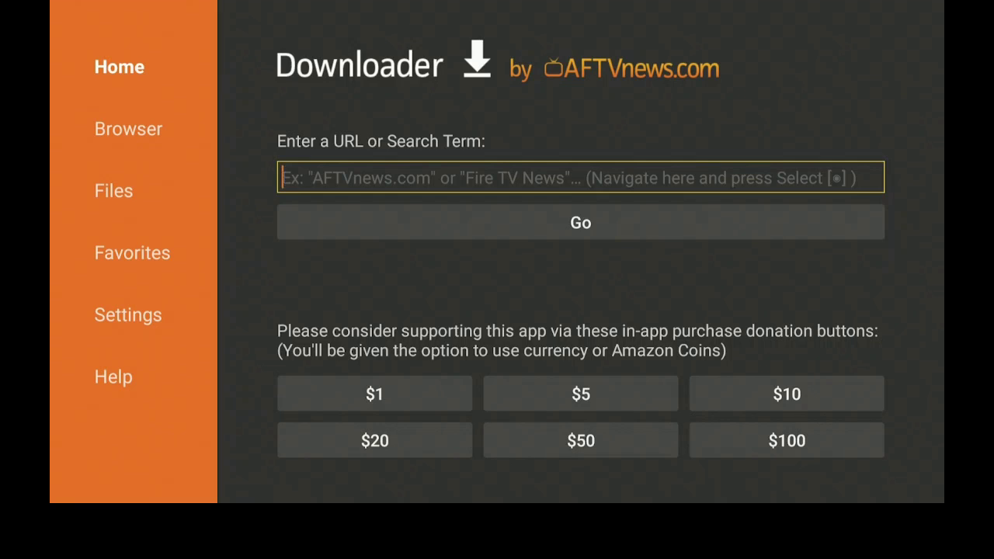
Enter 'kodi' into Downloader's address field.
key("Return")
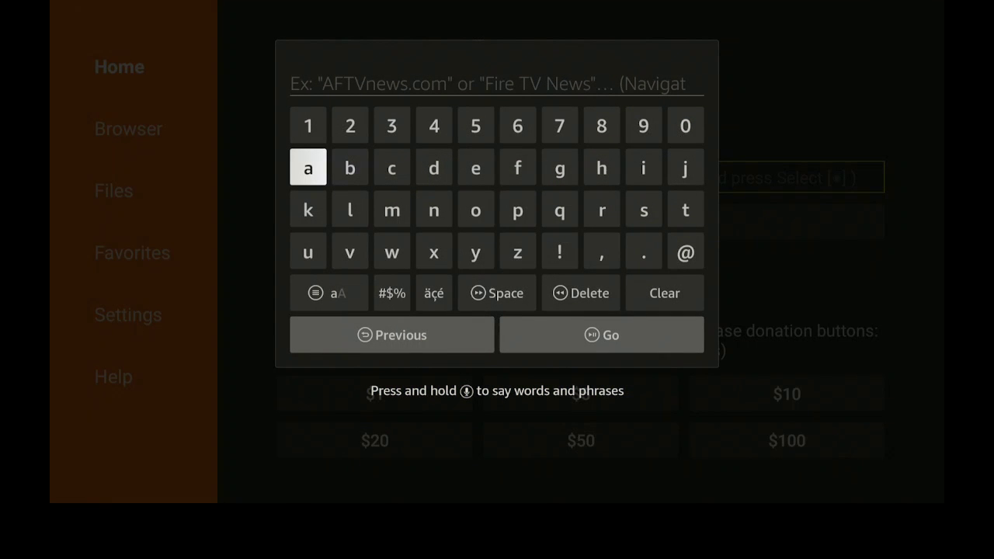
key("Down")
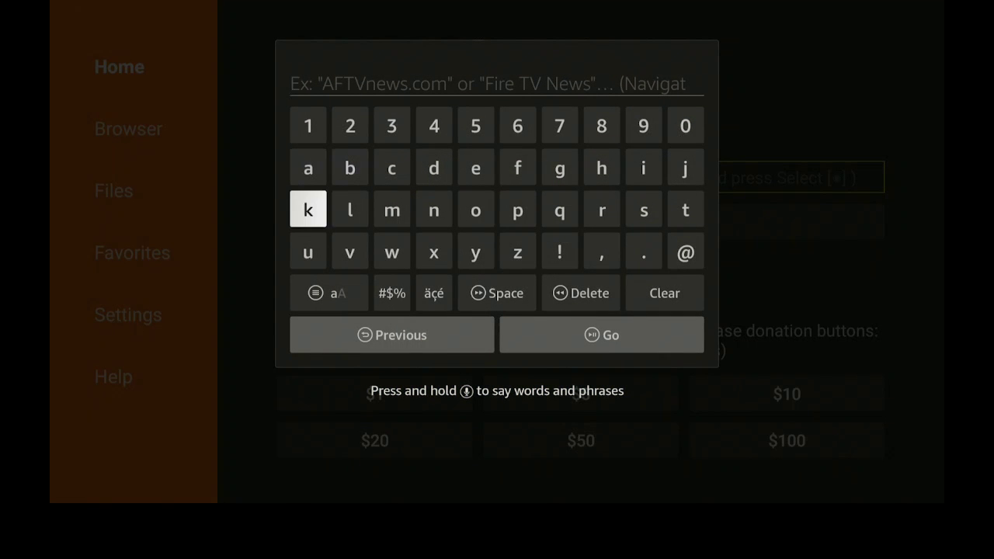
key("Return")
key("Right")
key("Right")
key("Right")
key("Right")
key("Return")
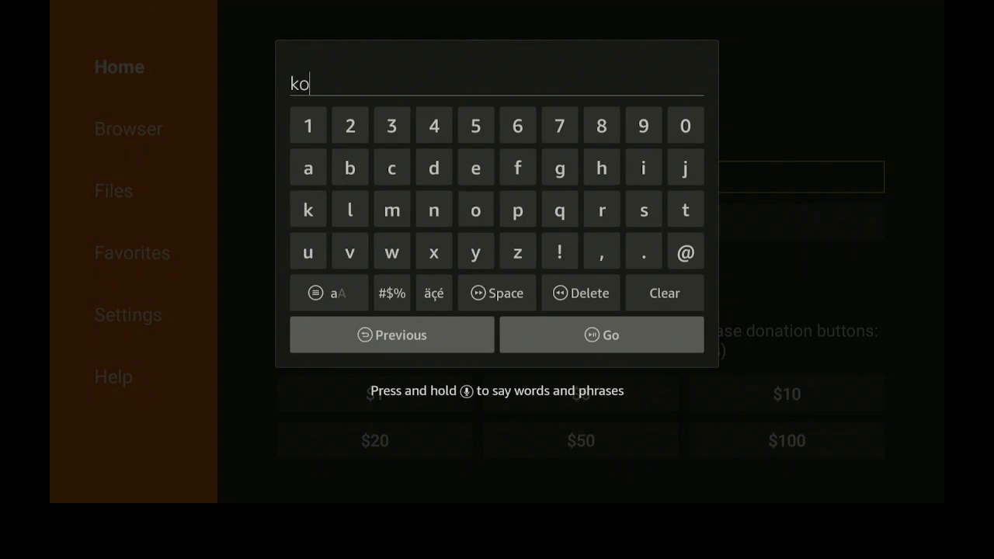
key("Up")
key("Left")
key("Return")
key("Right")
key("Right")
key("Right")
key("Right")
key("Right")
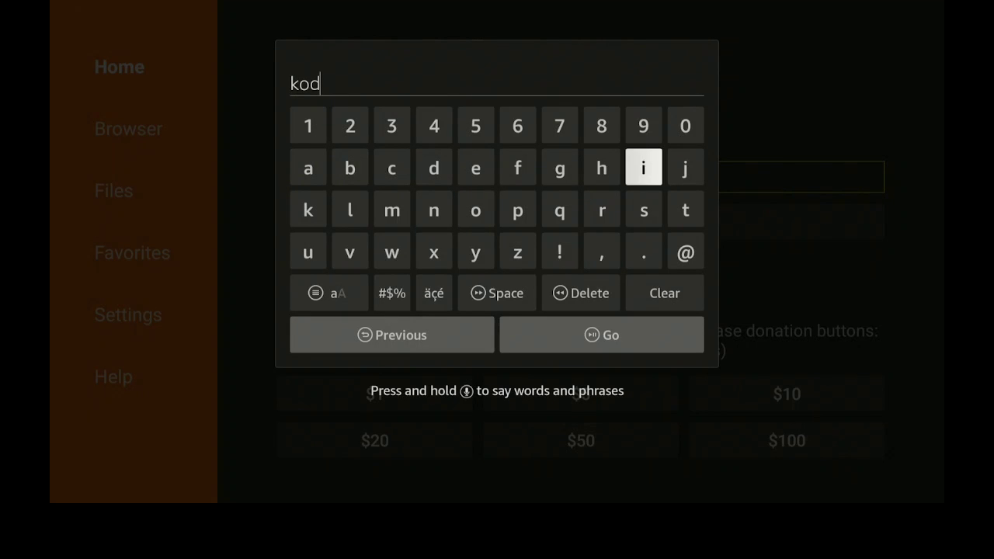
key("Return")
Complete the address as kodi.tv and submit it with Go.
key("Down")
key("Down")
key("Return")
key("Up")
key("Right")
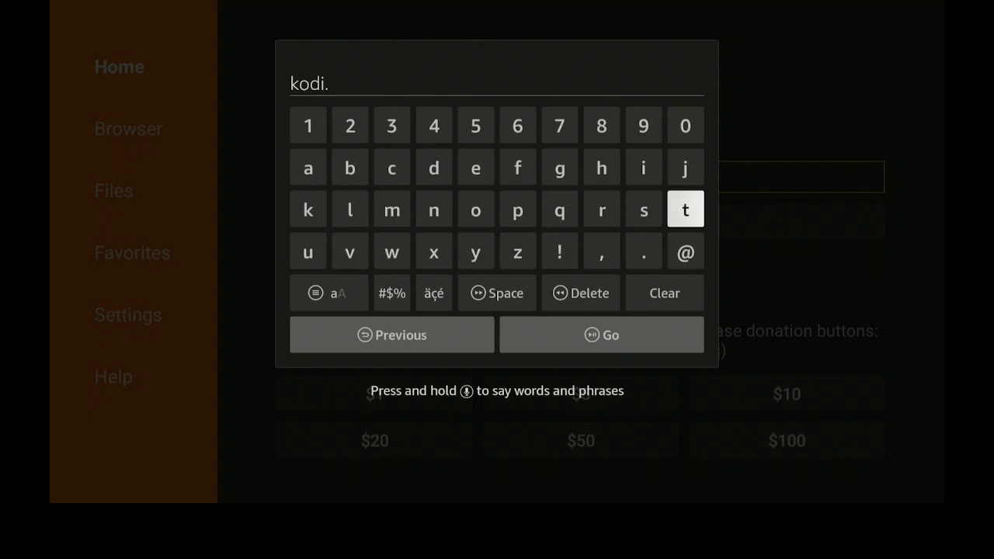
key("Return")
key("Left")
key("Left")
key("Left")
key("Left")
key("Left")
key("Left")
key("Left")
key("Left")
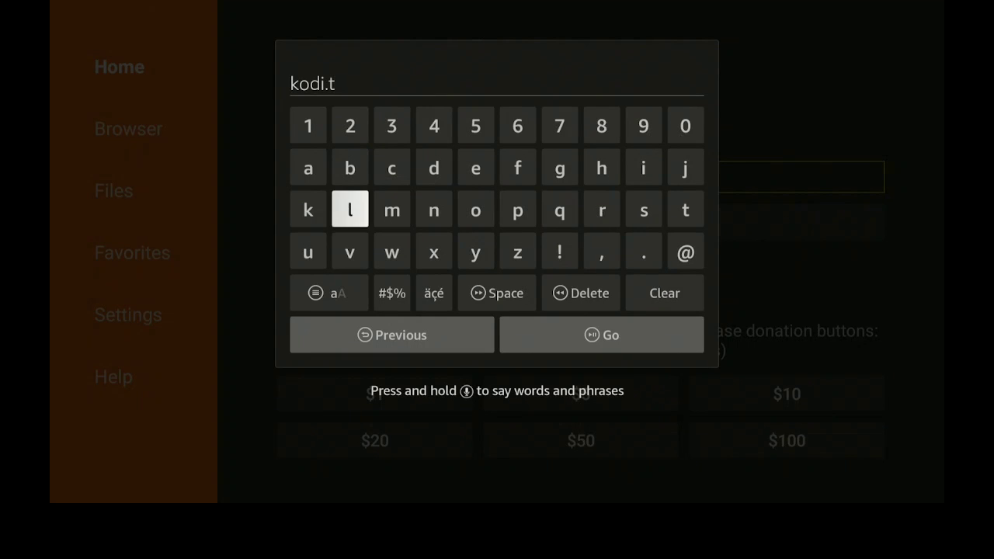
key("Down")
key("Return")
key("Down")
key("Down")
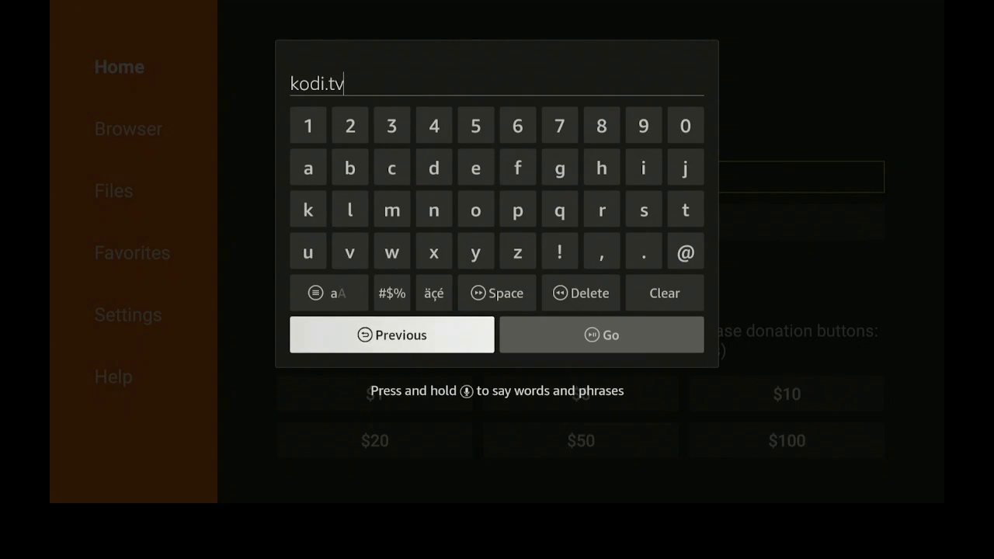
key("Right")
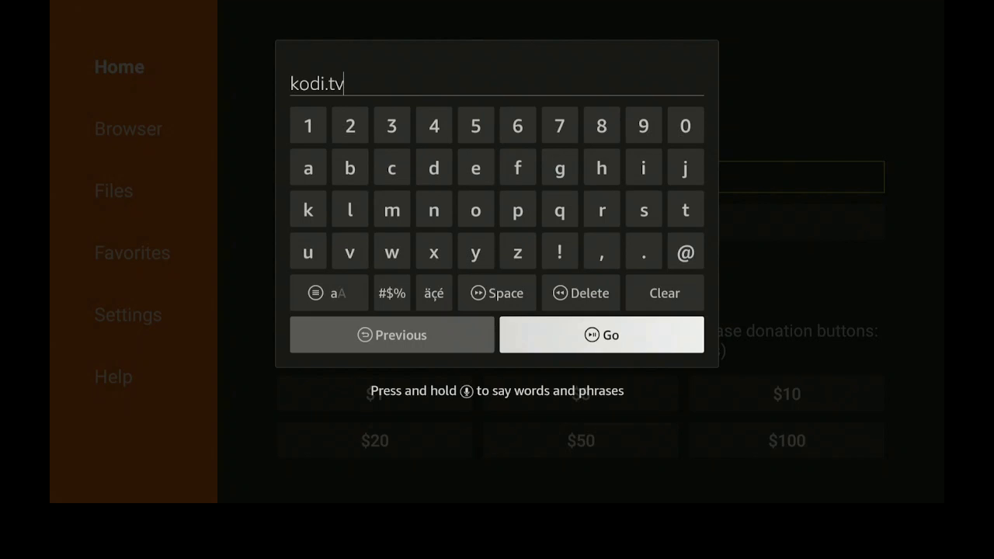
key("Return")
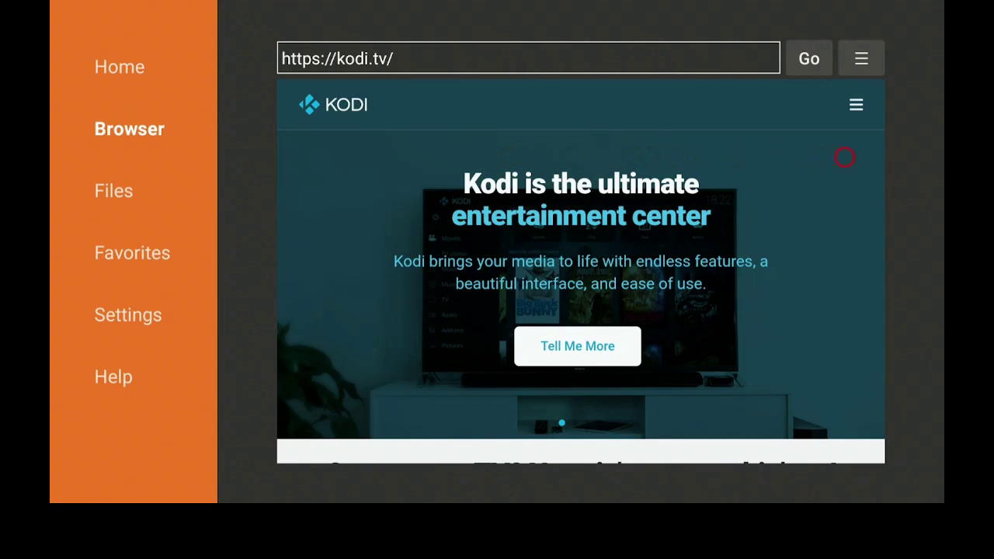
Go to kodi.tv's Android download page and download the Kodi v19.5 ARMV7A (32BIT) build.
left_click(845, 117)
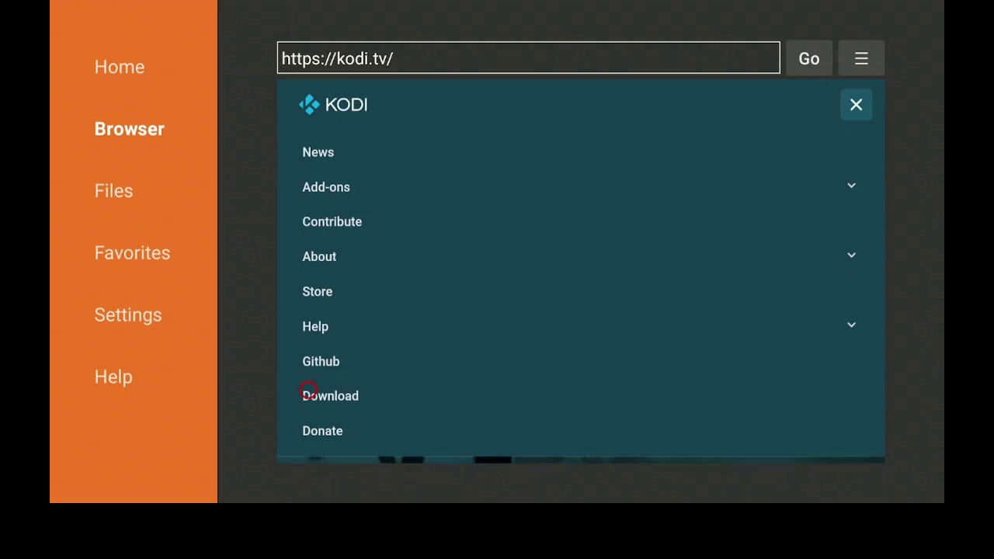
left_click(307, 394)
scroll(308, 444, "down", 10)
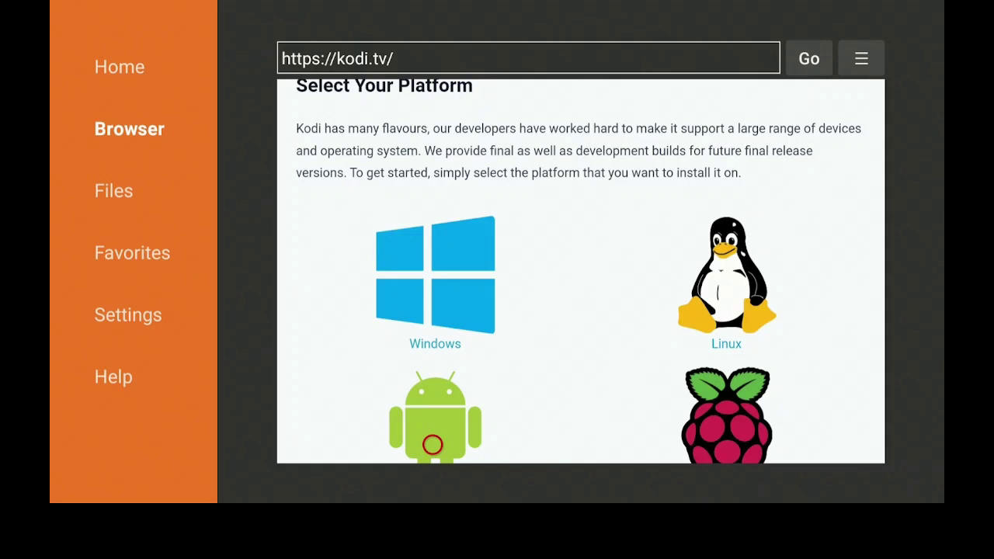
left_click(433, 444)
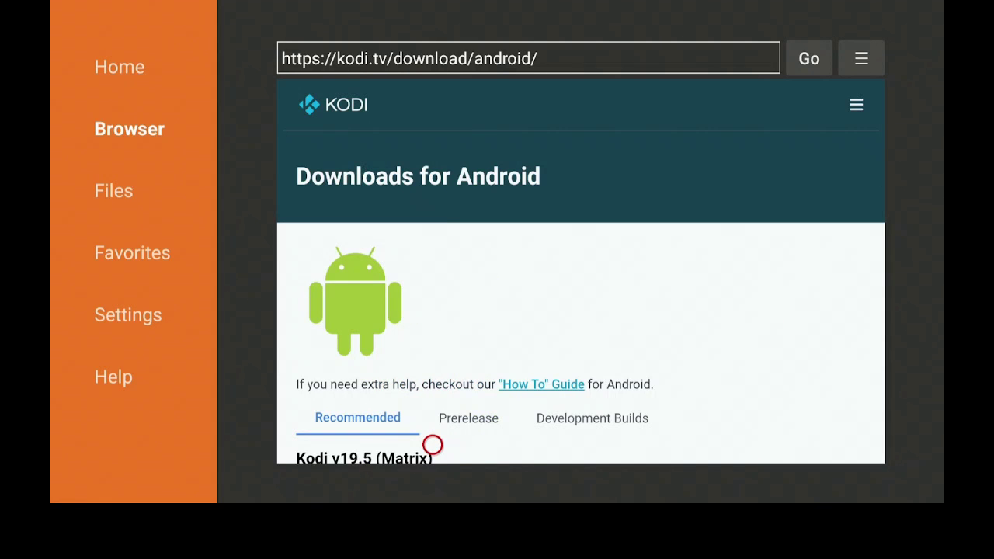
scroll(433, 444, "down", 3)
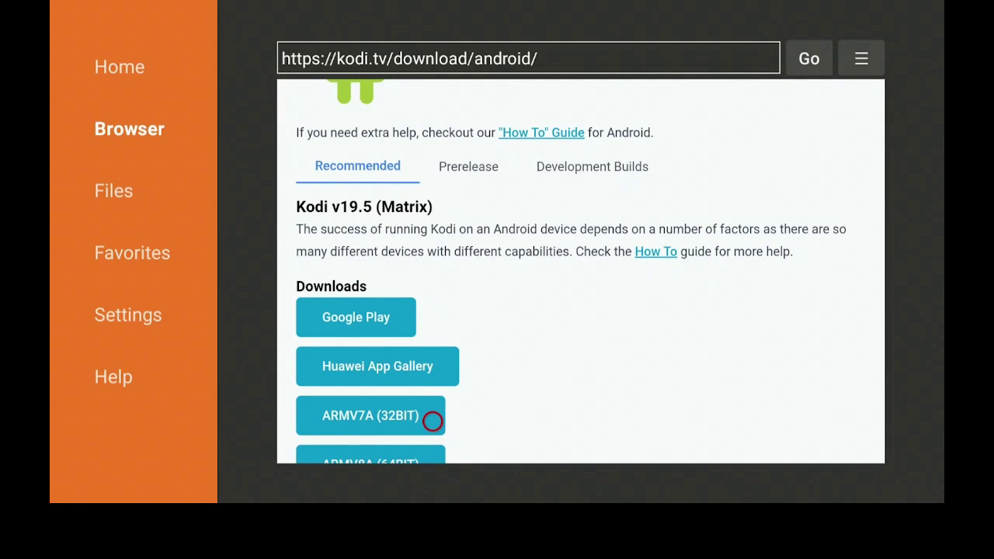
left_click(433, 421)
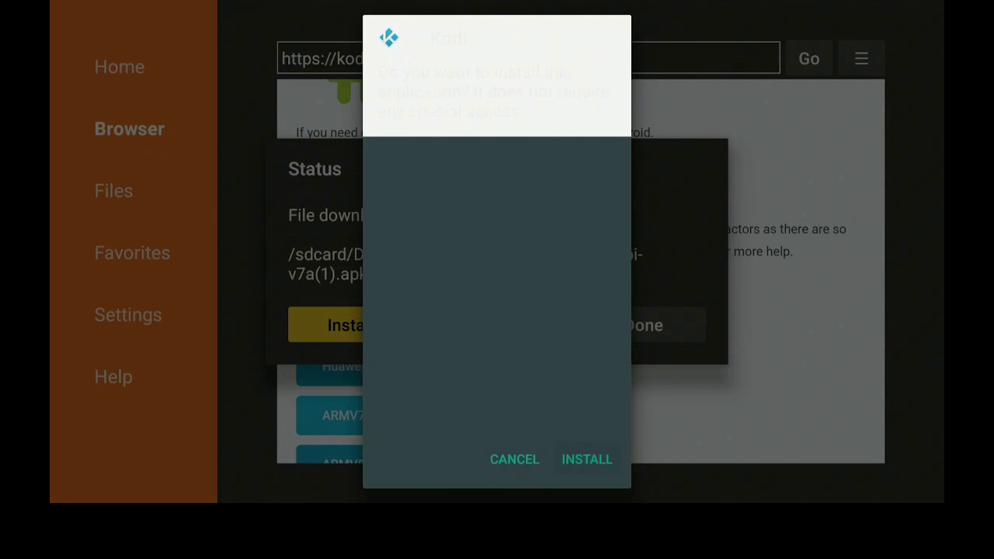
Install Kodi, then delete the kodi-19.5-Matrix-armeabi-v7a(1).apk installer file.
key("Return")
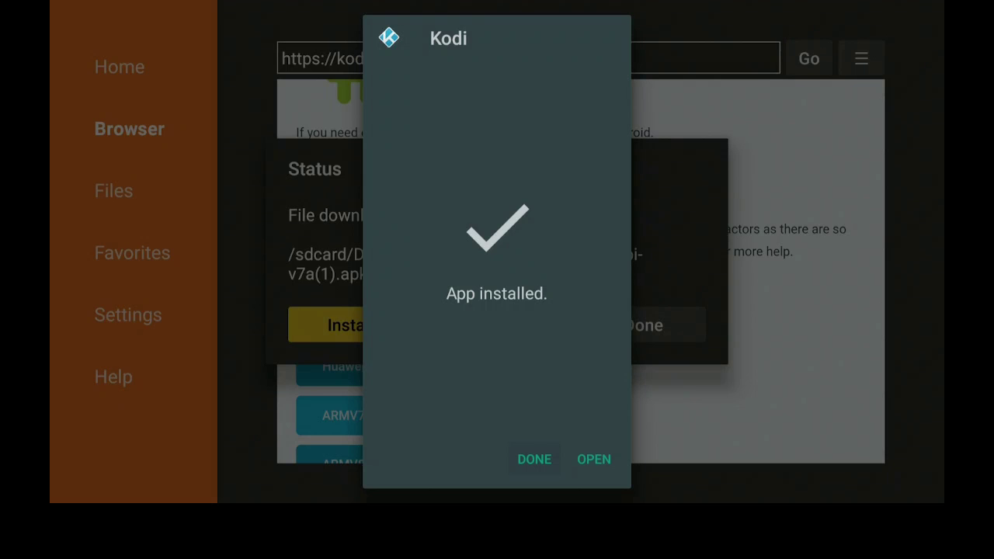
key("Return")
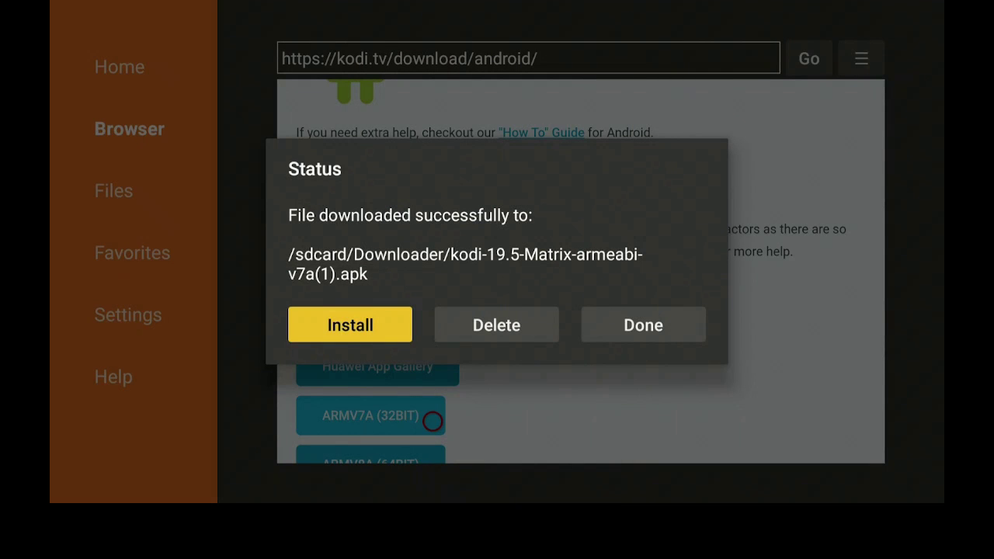
key("Right")
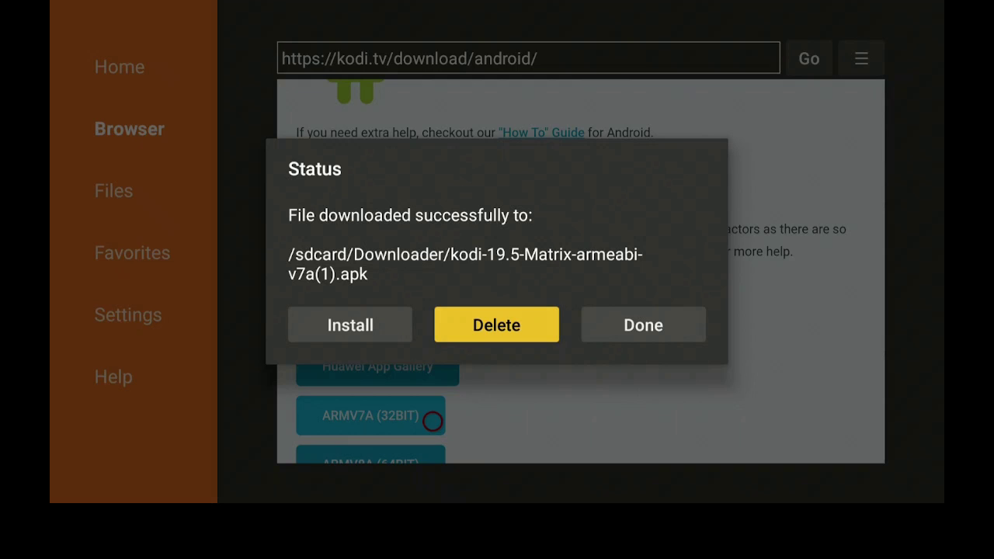
key("Return")
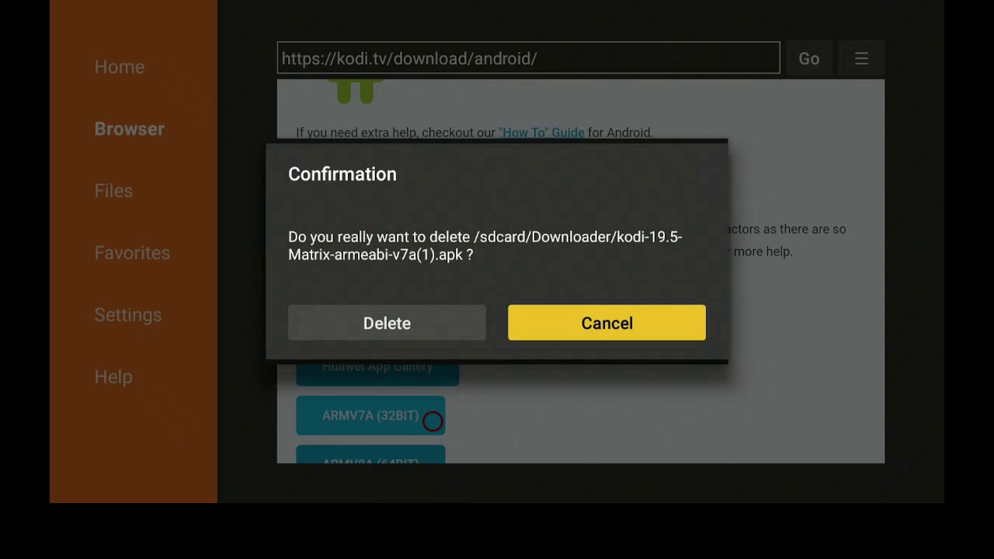
key("Left")
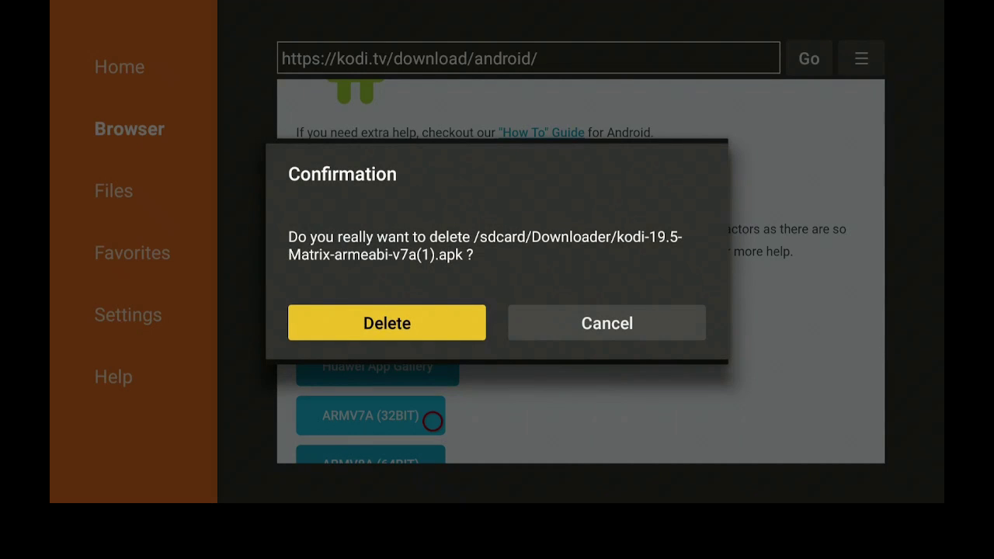
key("Return")
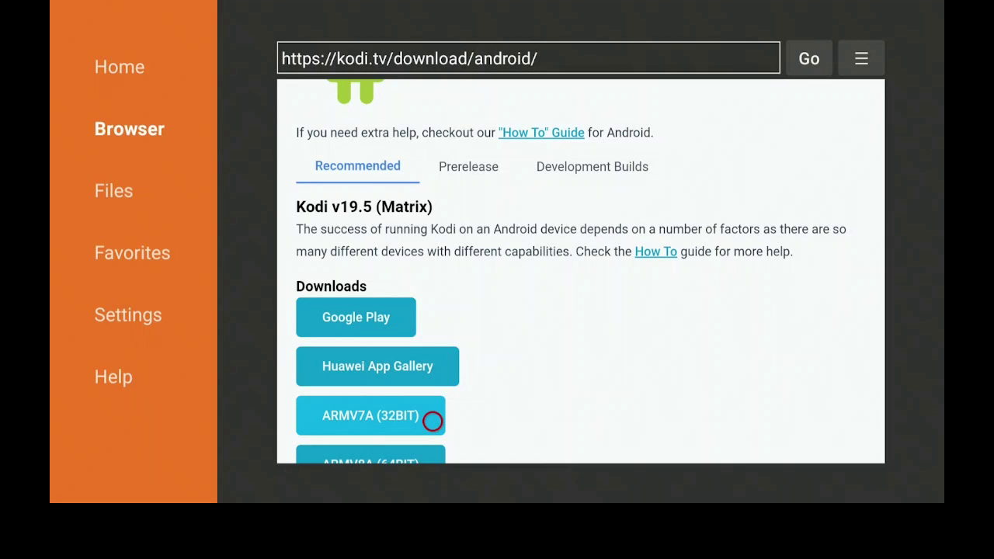
In Your Apps & Channels, use Move to front on Kodi, then return home.
key("Home")
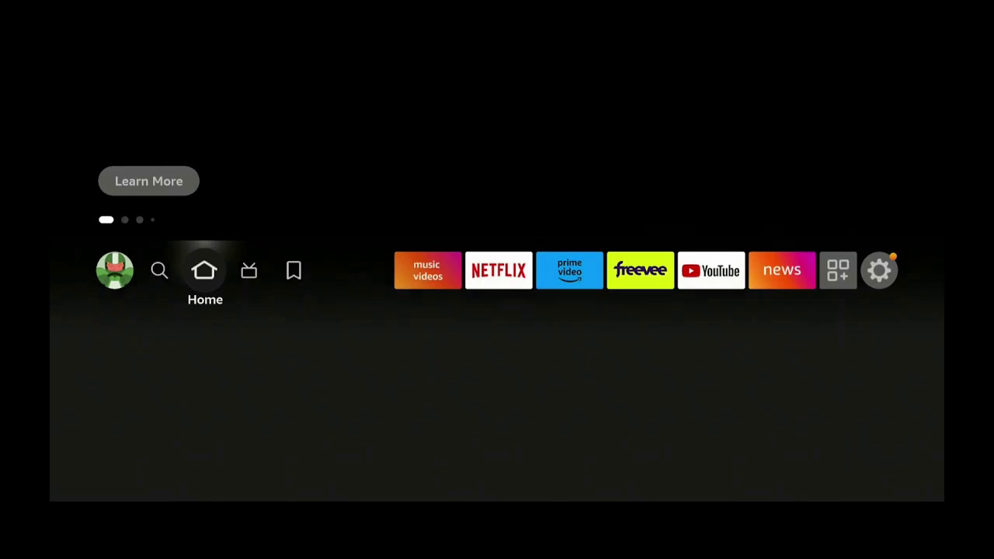
key("Right")
key("Right")
key("Right")
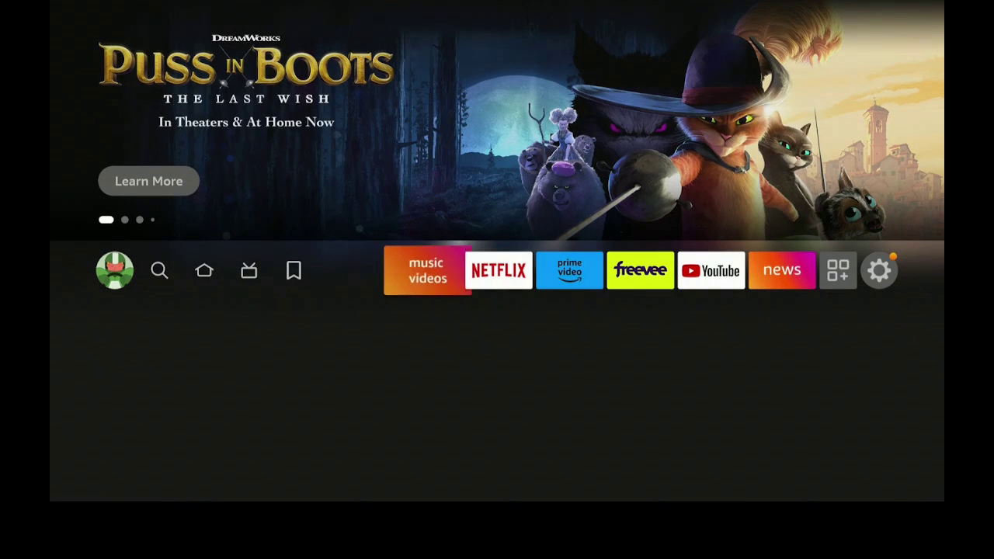
key("Right")
key("Right")
key("Right")
key("Right")
key("Right")
key("Right")
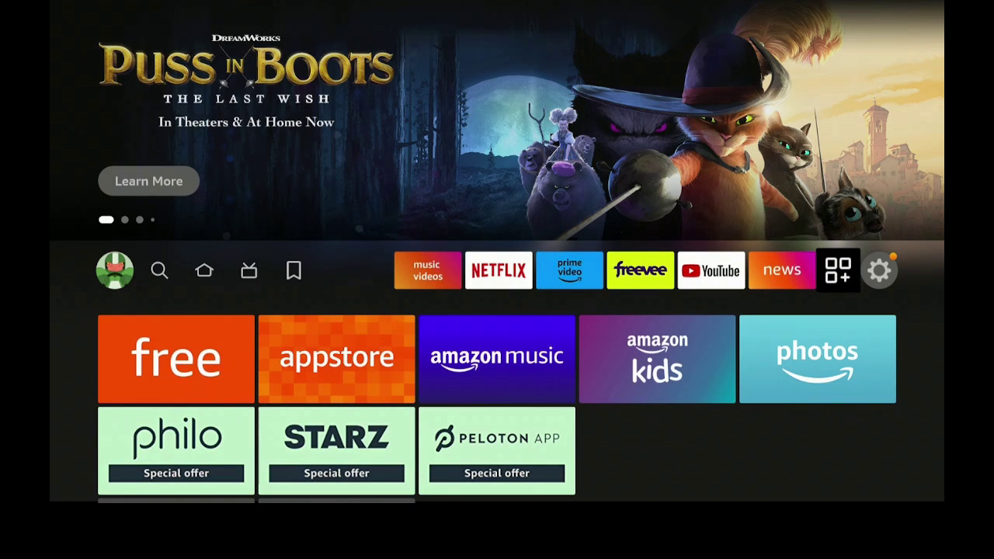
key("Return")
key("Down")
key("Down")
key("Down")
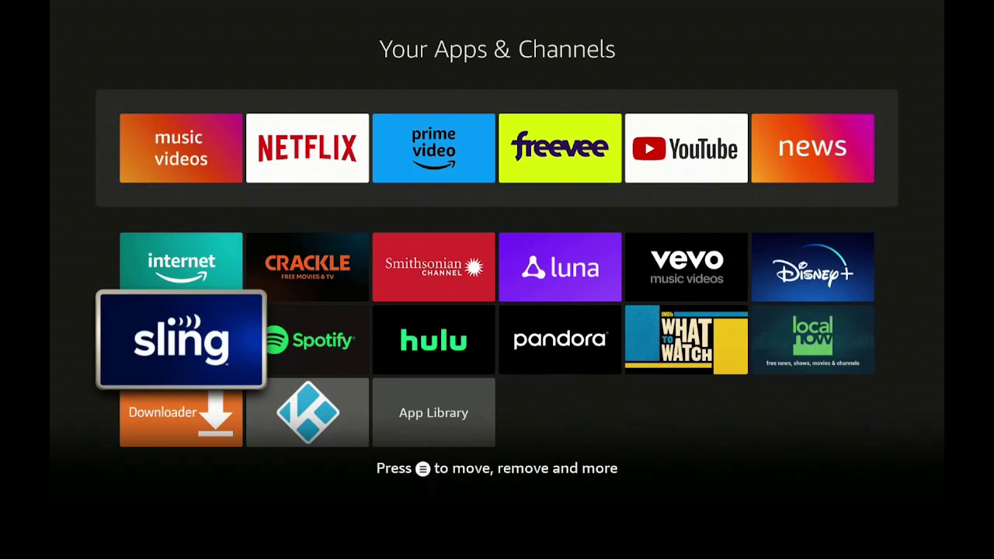
key("Down")
key("Right")
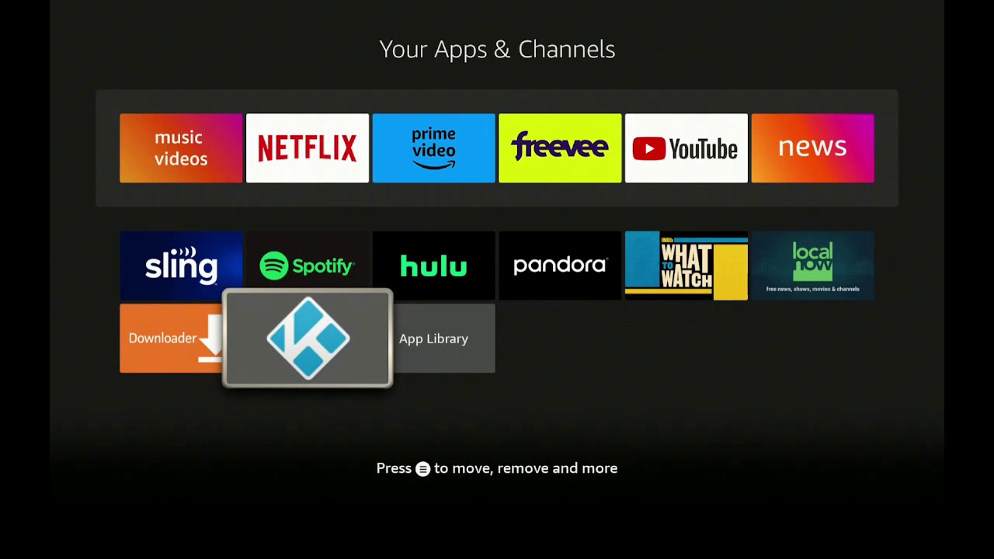
key("Menu")
key("Down")
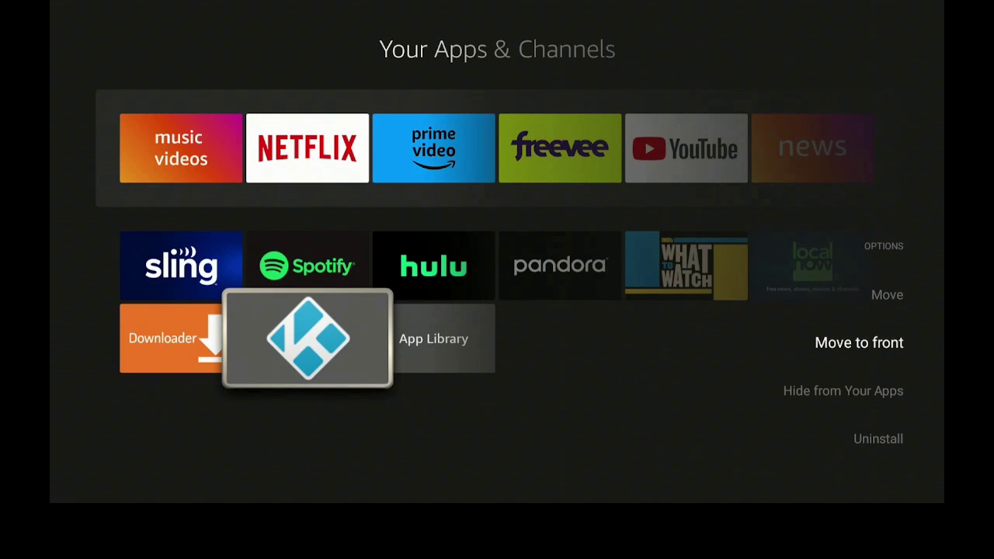
key("Return")
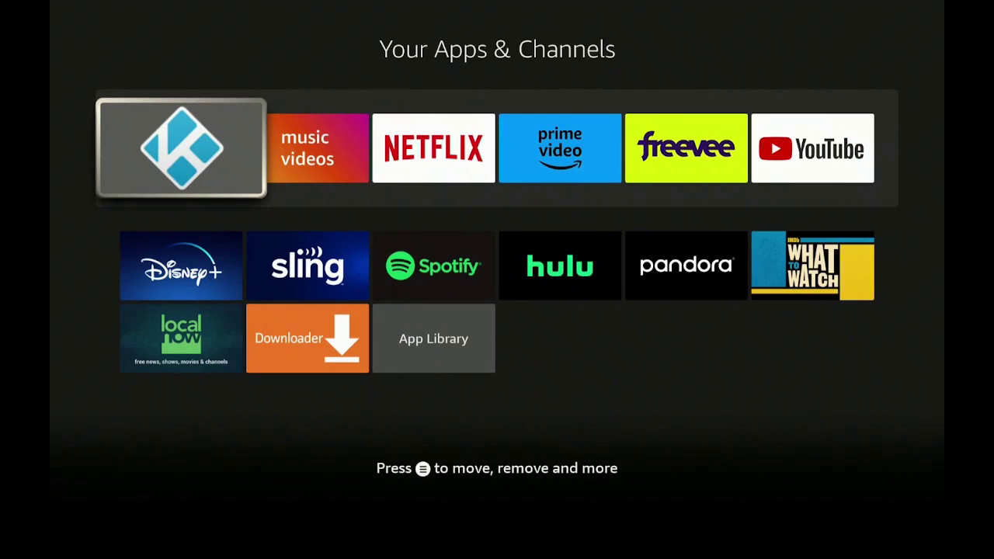
key("Home")
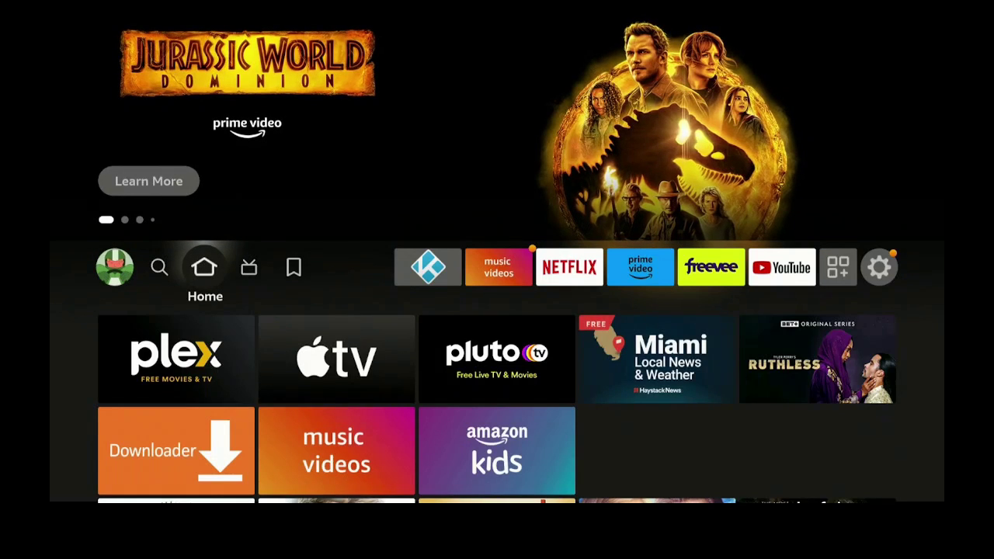
Launch Kodi from the app row and allow it access to media and files.
key("Right")
key("Right")
key("Right")
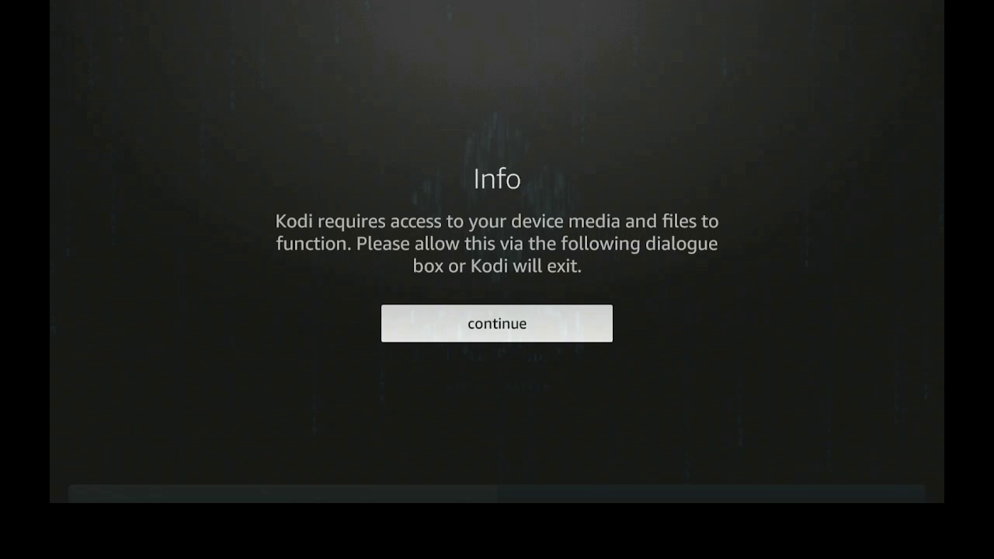
key("Return")
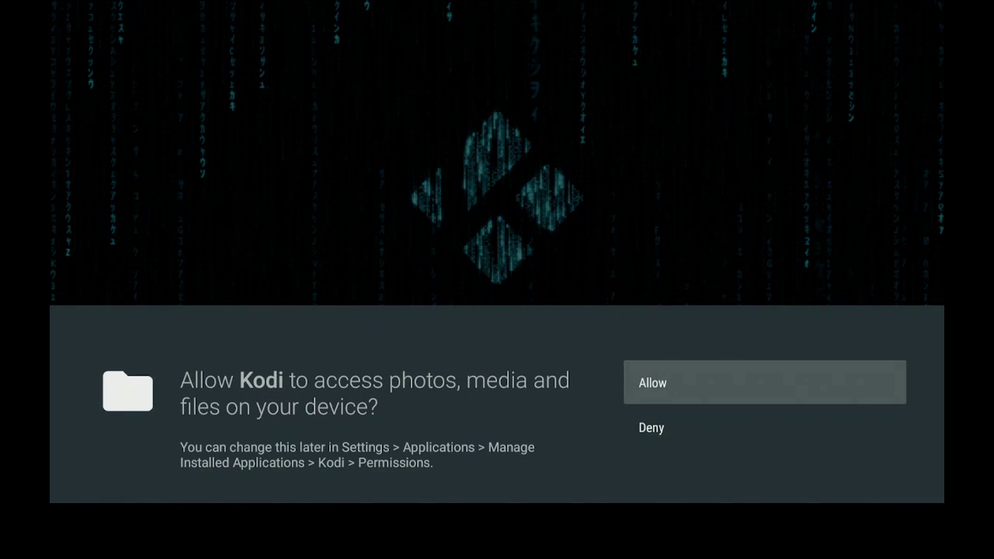
key("Return")
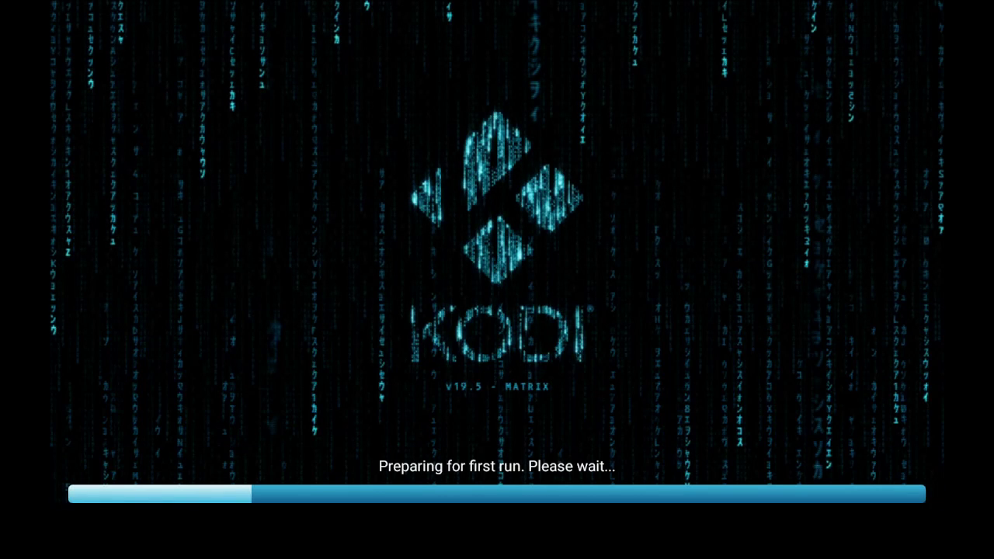